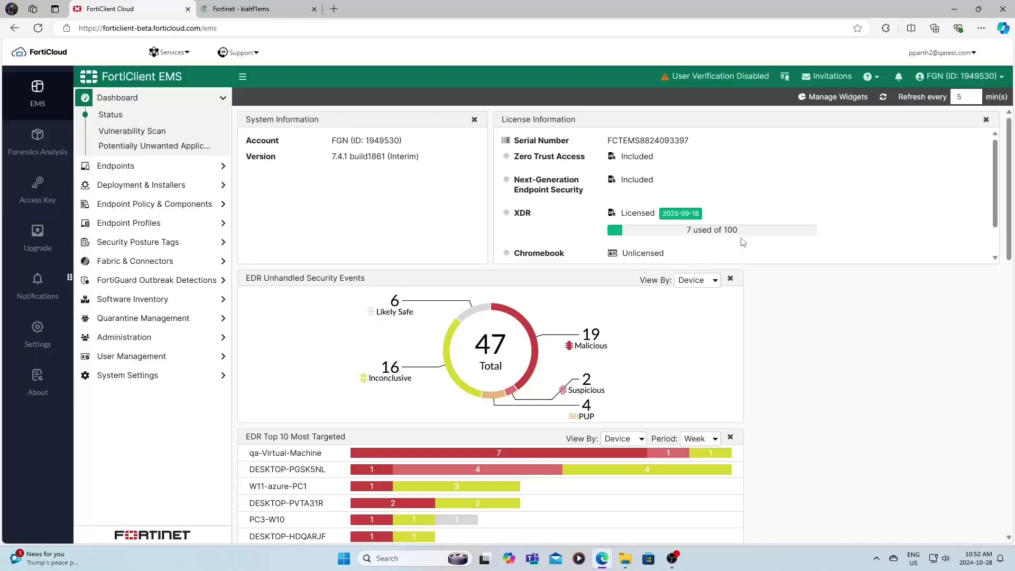
Review the FortiEDR connector on the Fabric Connectors page under Fabric & Connectors.
scroll(801, 269, down, 1)
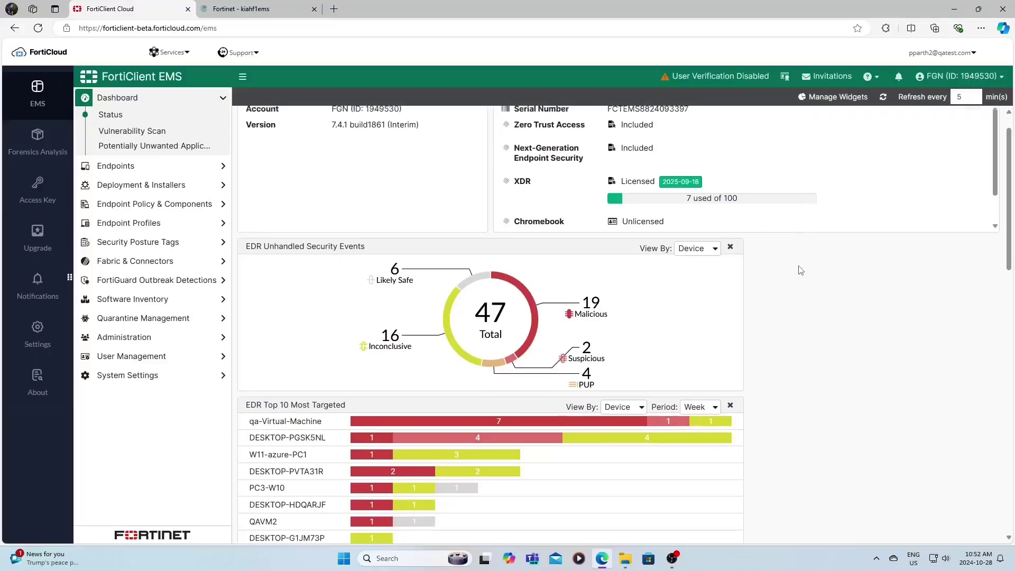
scroll(801, 264, down, 1)
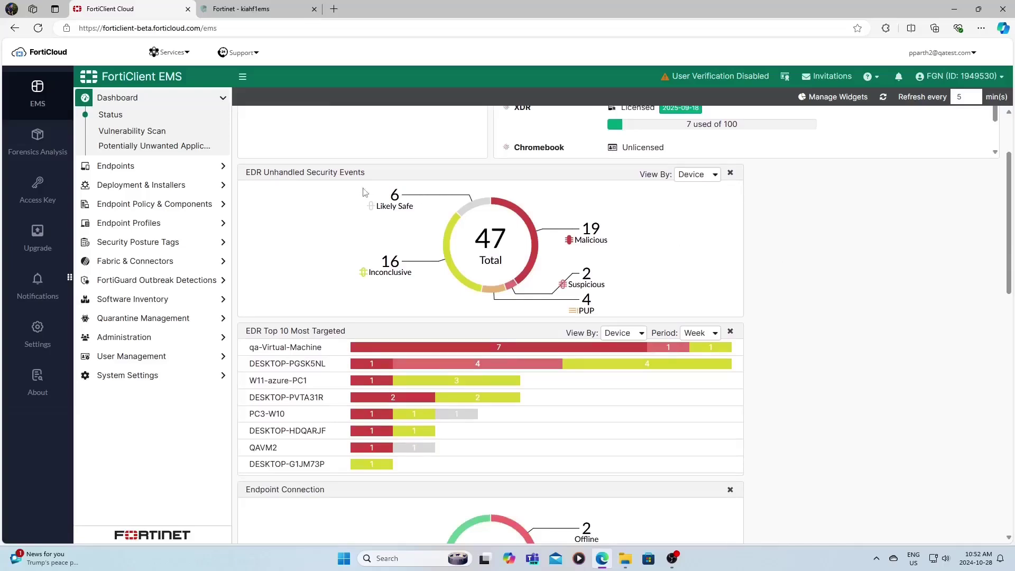
click(219, 262)
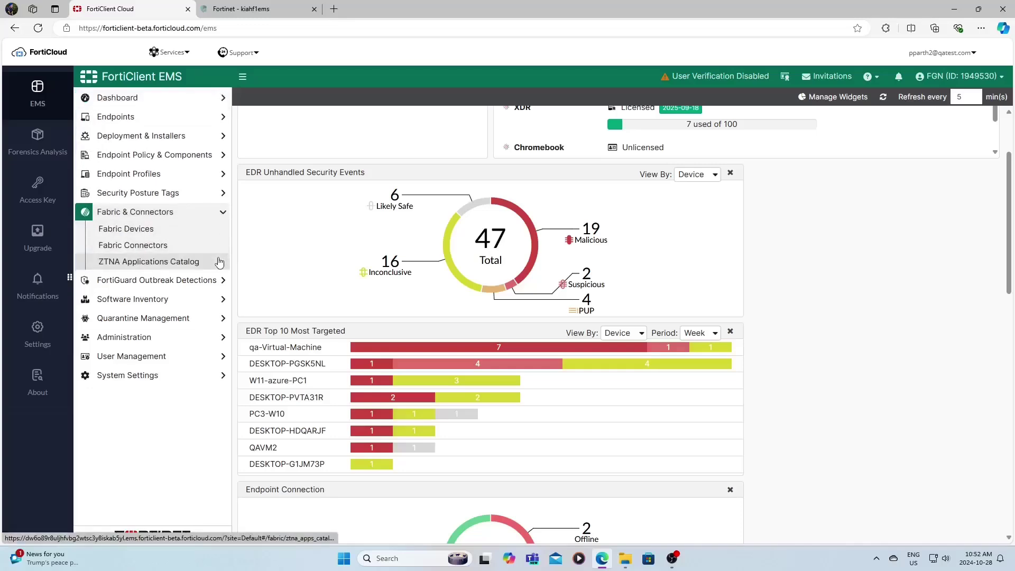
click(189, 250)
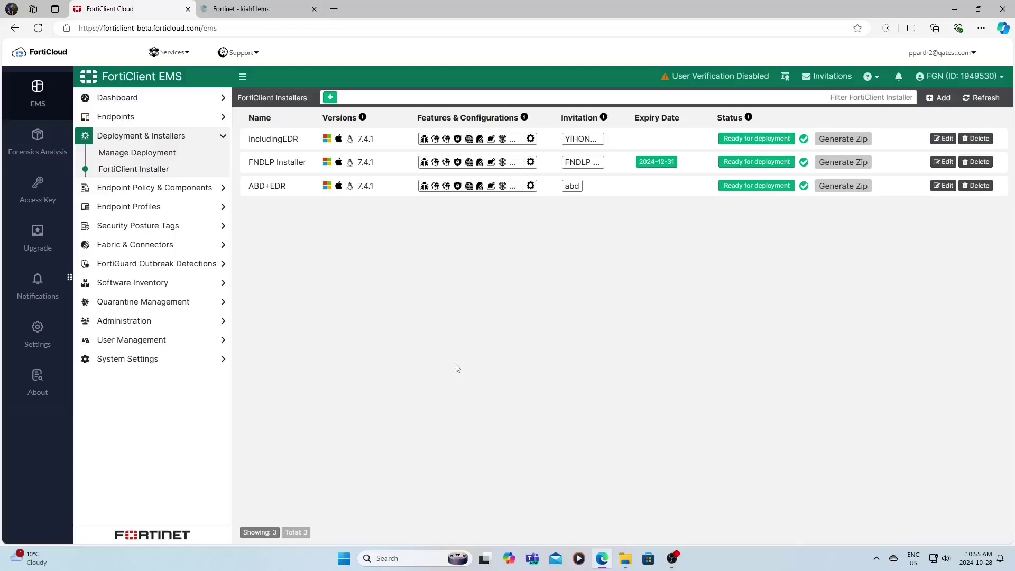
Add an installer named 'Demo' with the DEMO invitation and continue to features.
click(941, 102)
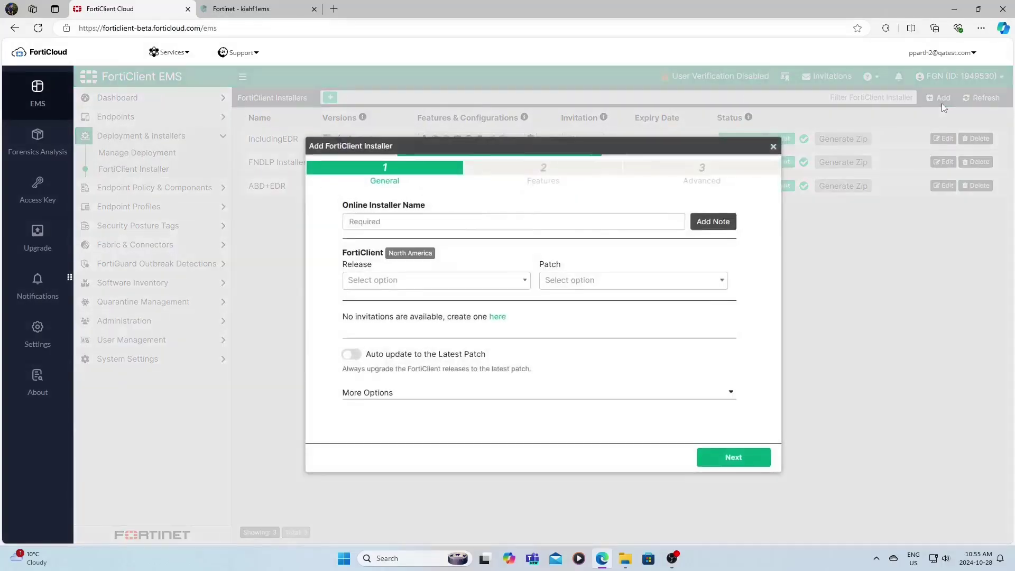
click(415, 218)
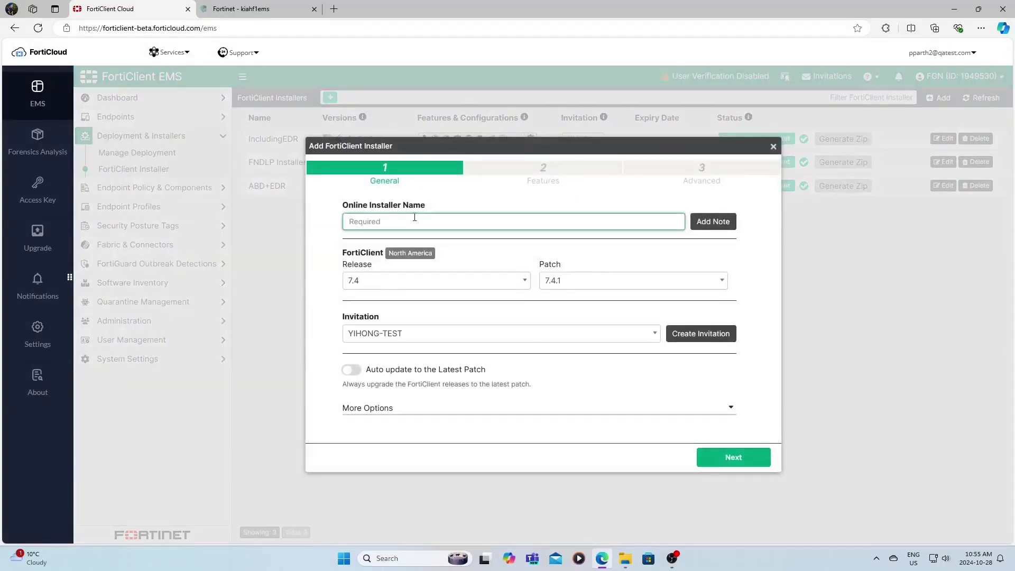
text(Demo)
click(659, 334)
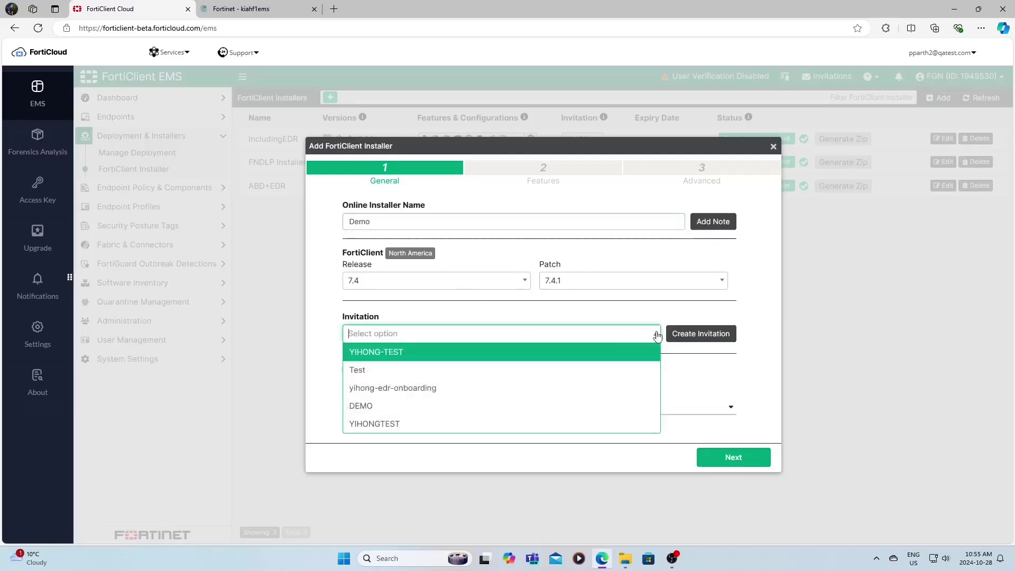
click(601, 412)
click(732, 461)
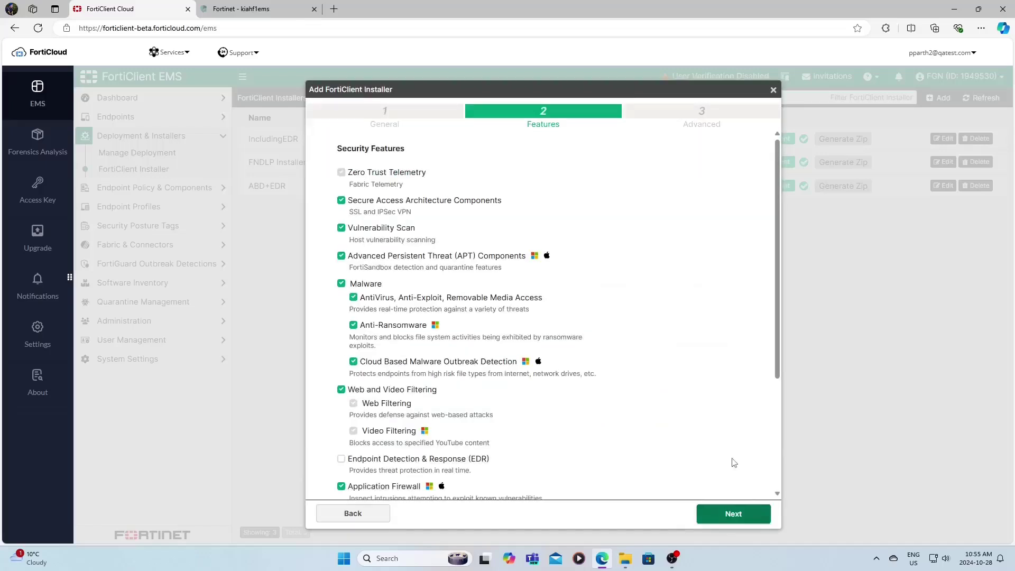
Enable Endpoint Detection & Response and a desktop shortcut, then finish the Demo installer.
click(340, 459)
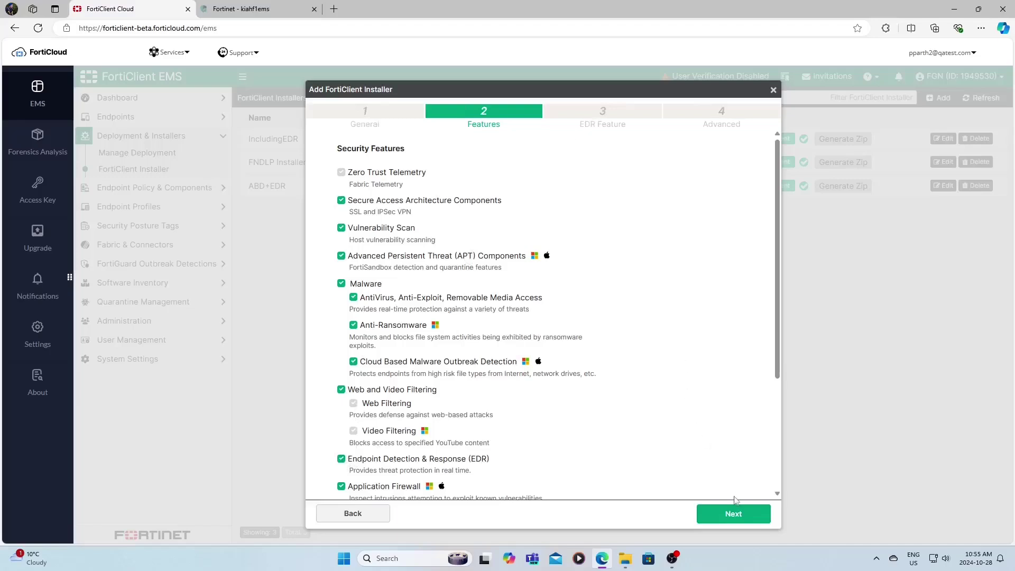
click(734, 513)
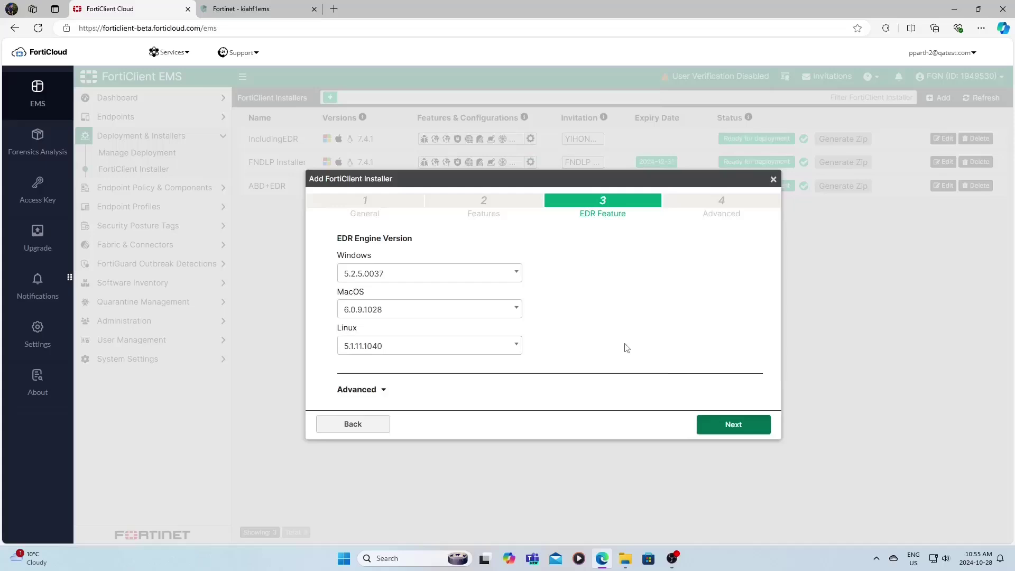
click(735, 429)
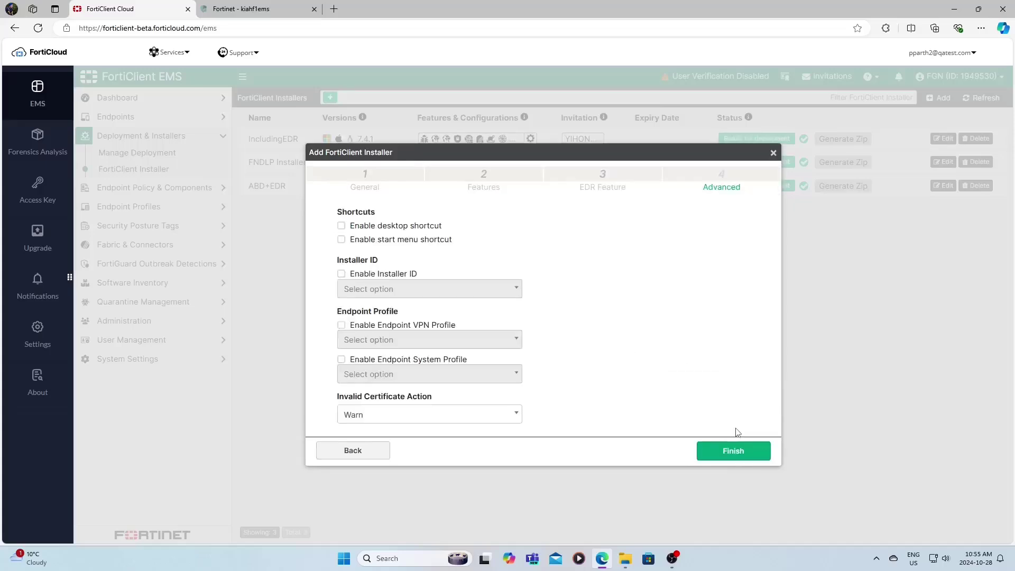
click(342, 226)
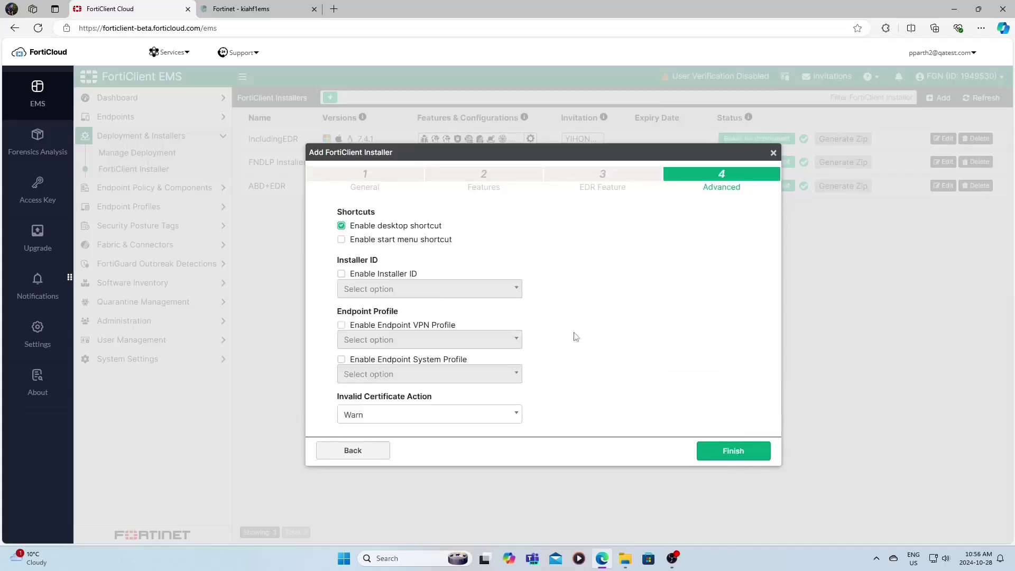
click(729, 452)
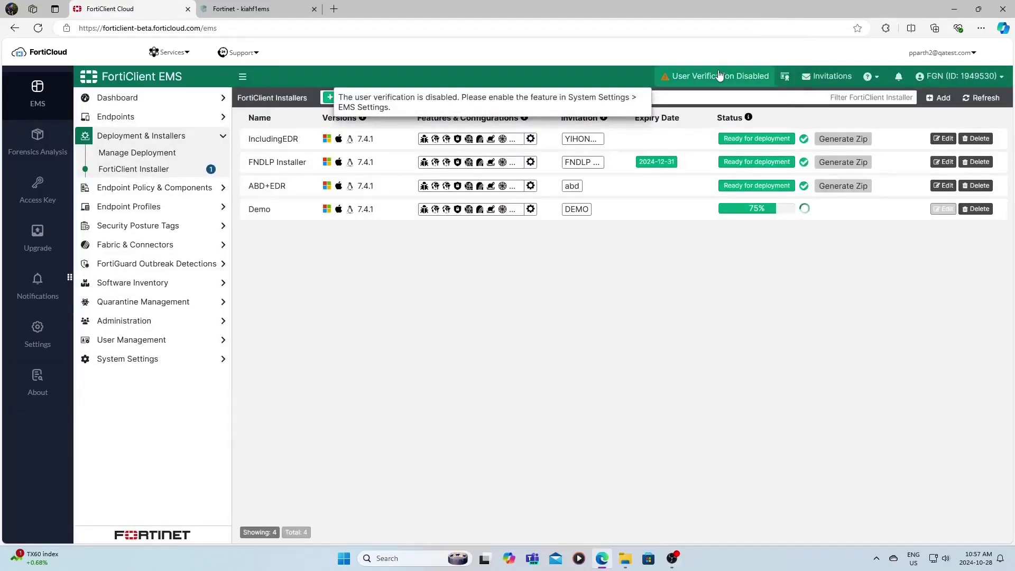
Start a new deployment from the Manage Deployment list.
click(159, 153)
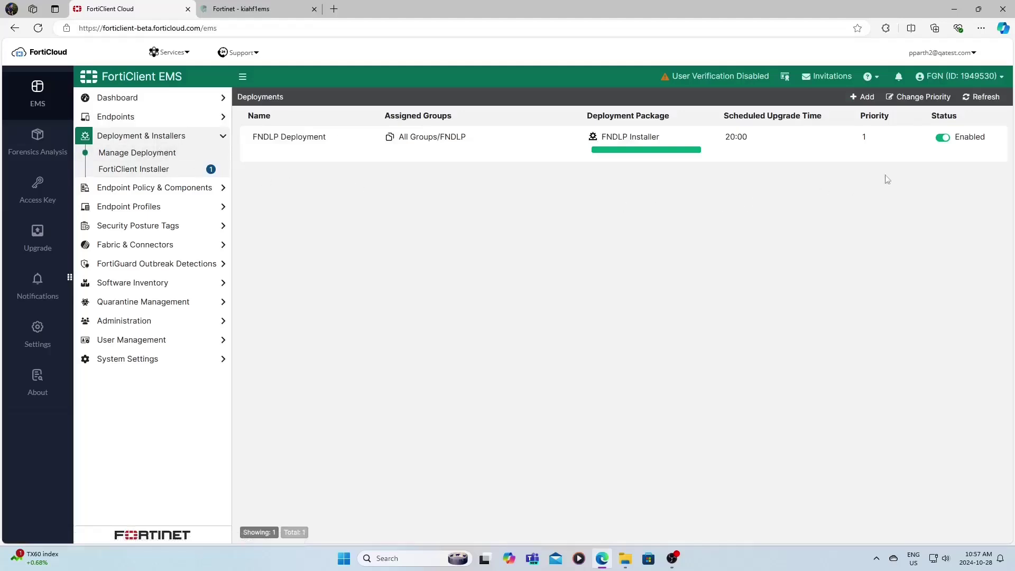
click(878, 101)
Name the deployment DEMO_EDR and target the EDR_Demo workgroup.
click(444, 132)
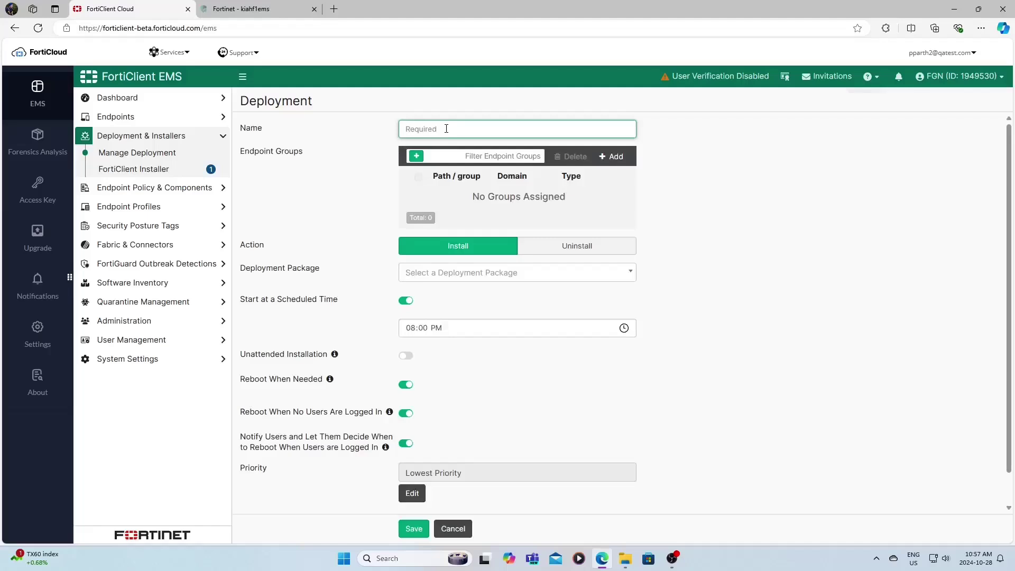
text(DEMO)
text(_EDR)
click(606, 158)
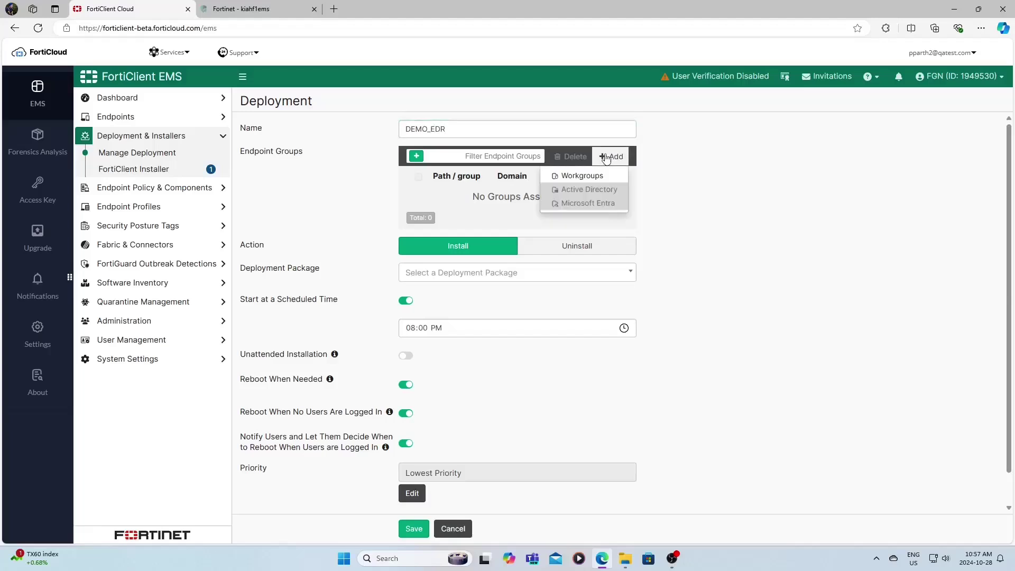
click(580, 174)
click(286, 223)
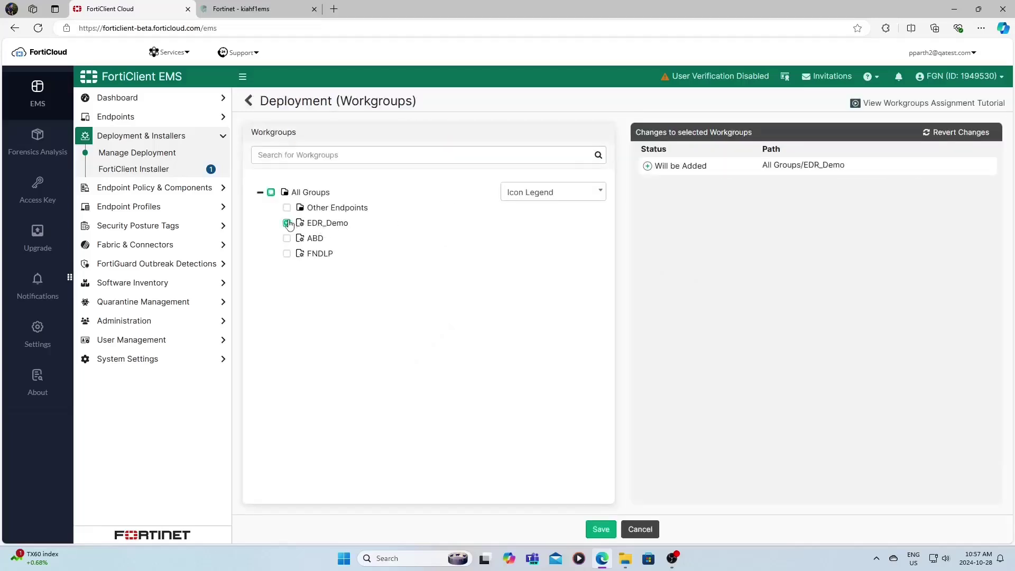
click(600, 529)
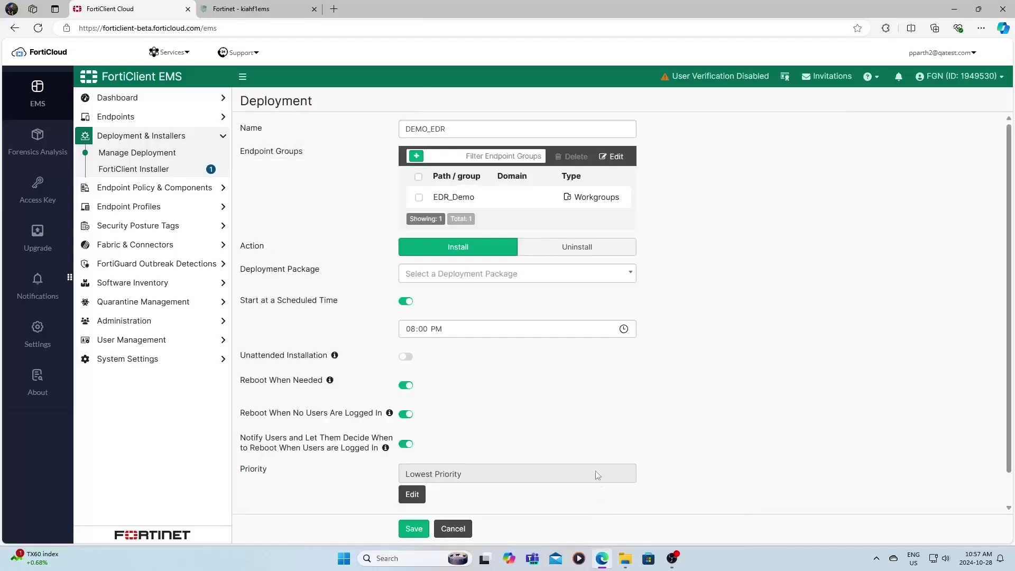
Select the Demo deployment package and save the deployment.
click(631, 274)
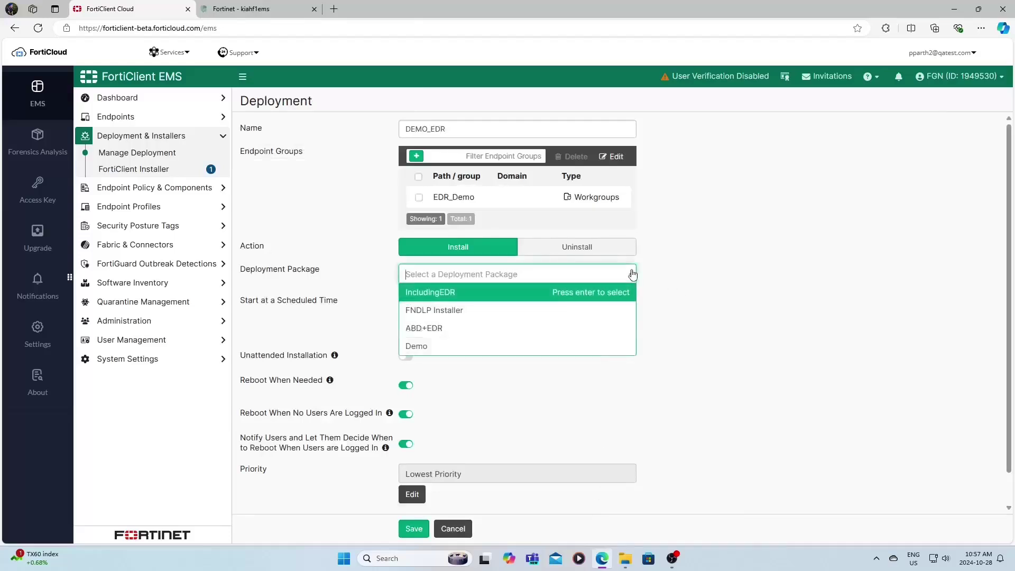
click(506, 351)
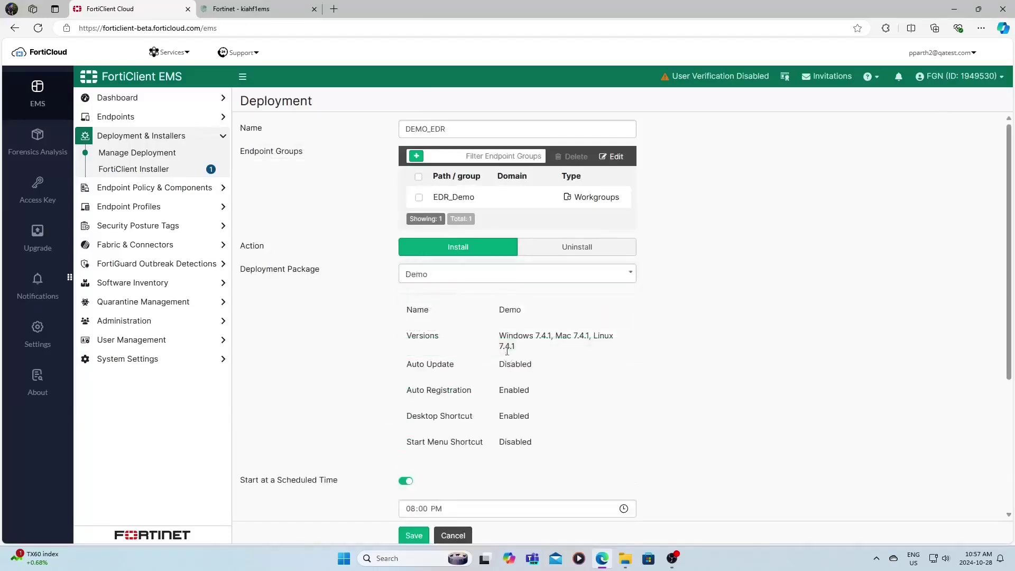
scroll(670, 360, down, 2)
scroll(673, 361, down, 1)
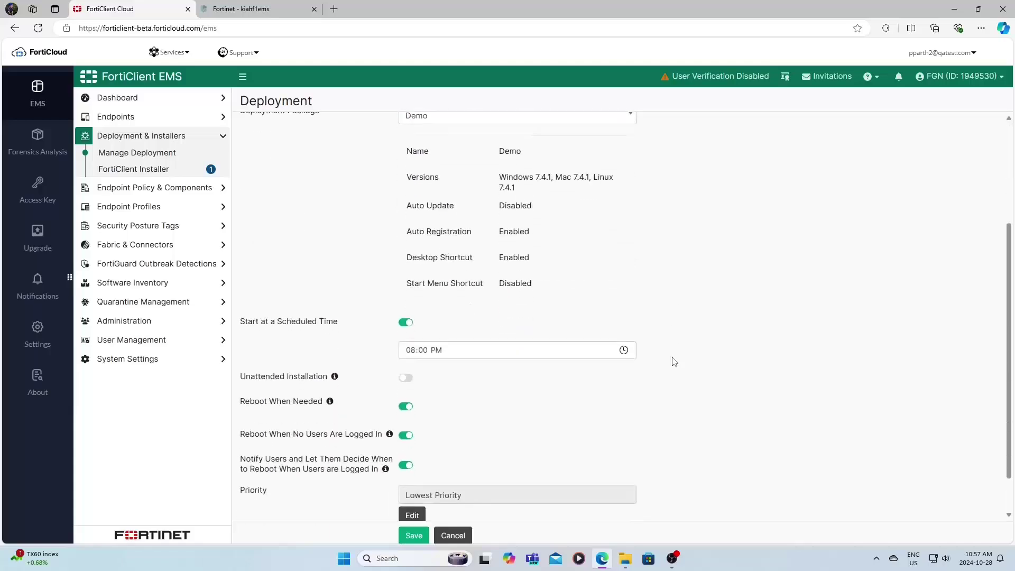
click(415, 535)
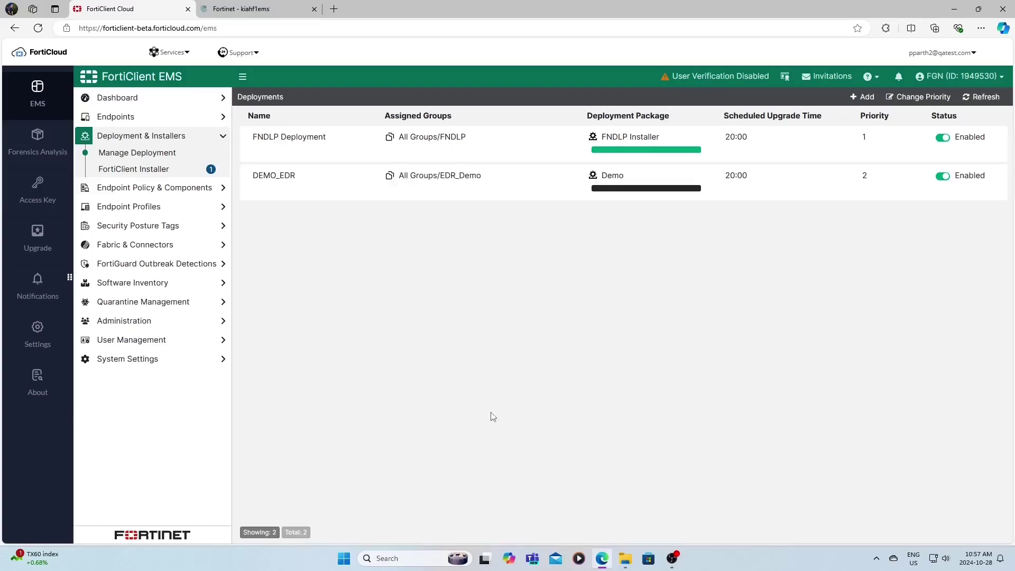
Open PC-Demo's details, expand its EDR engine version 5.2.5.0037, then view its EDR events.
click(124, 117)
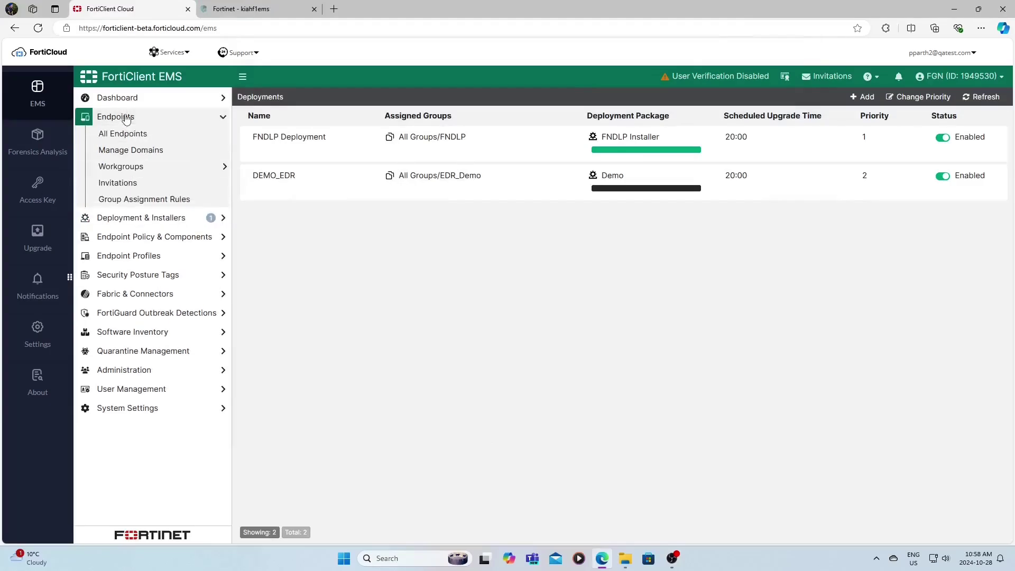
click(123, 135)
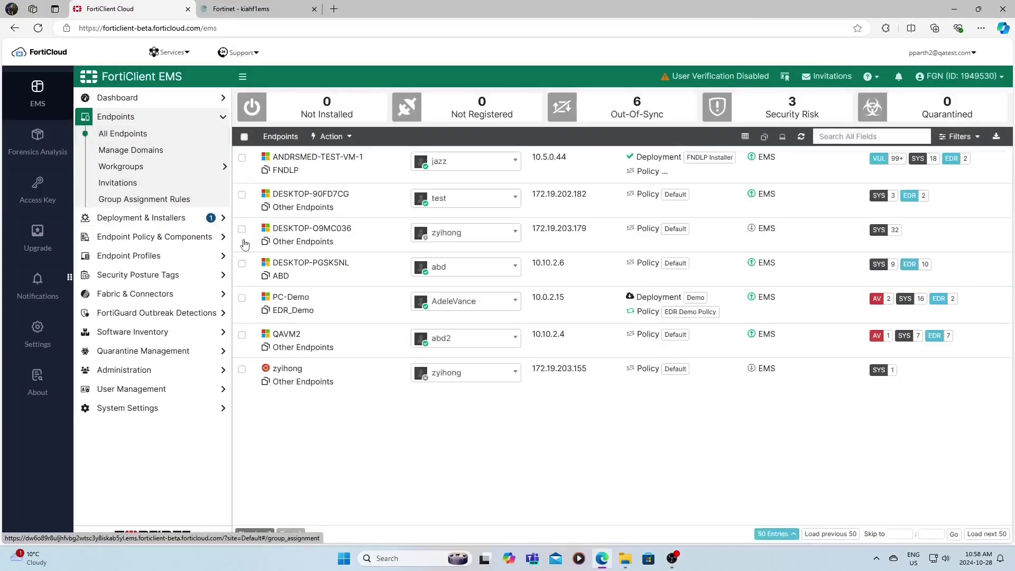
click(295, 299)
scroll(384, 396, down, 2)
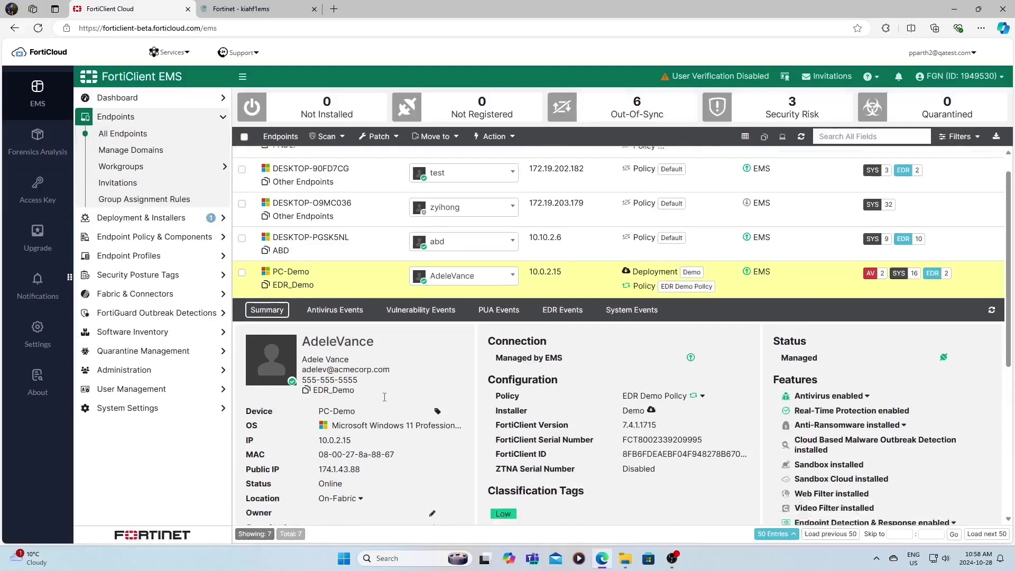
scroll(421, 398, down, 2)
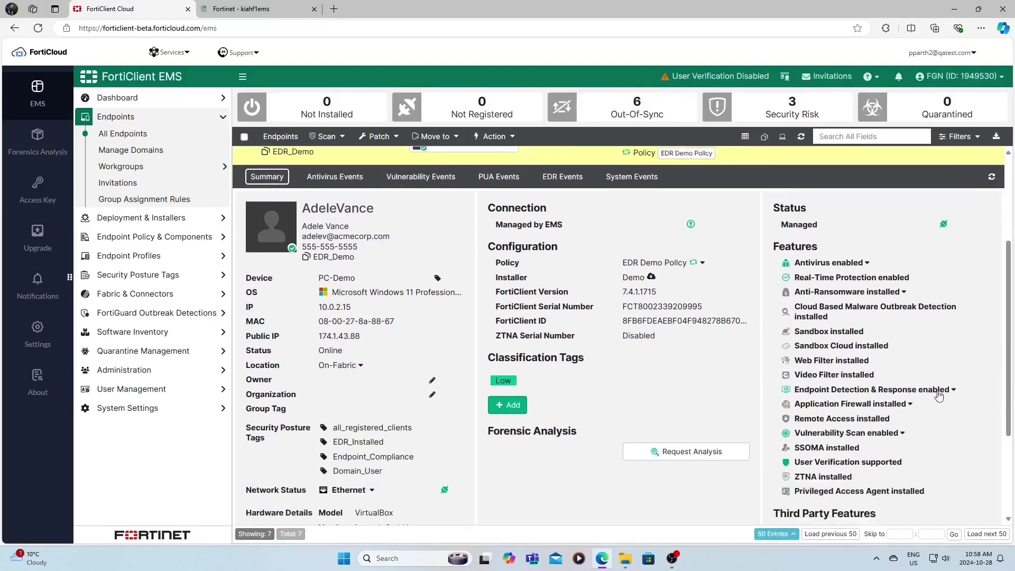
click(941, 393)
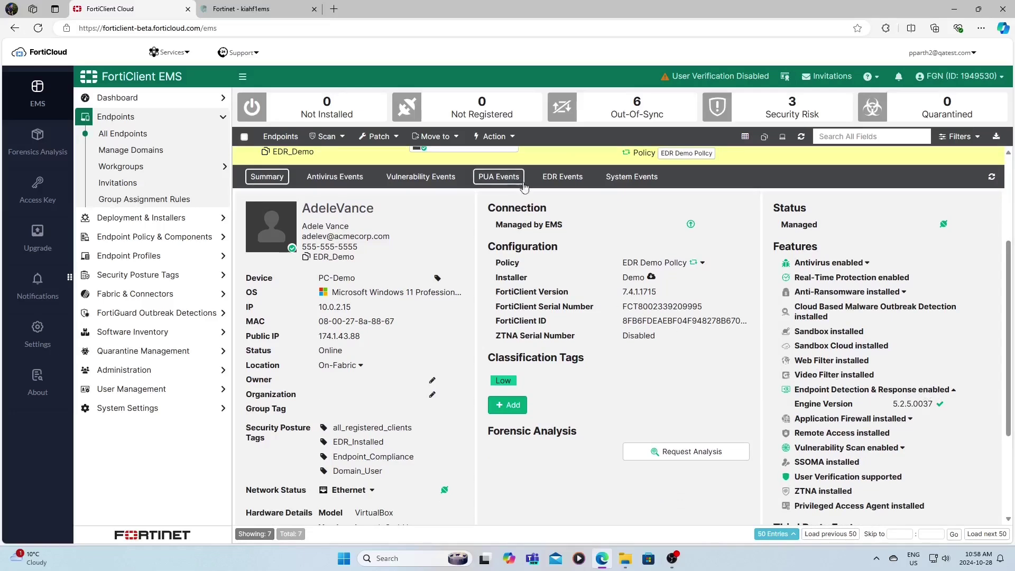
click(562, 176)
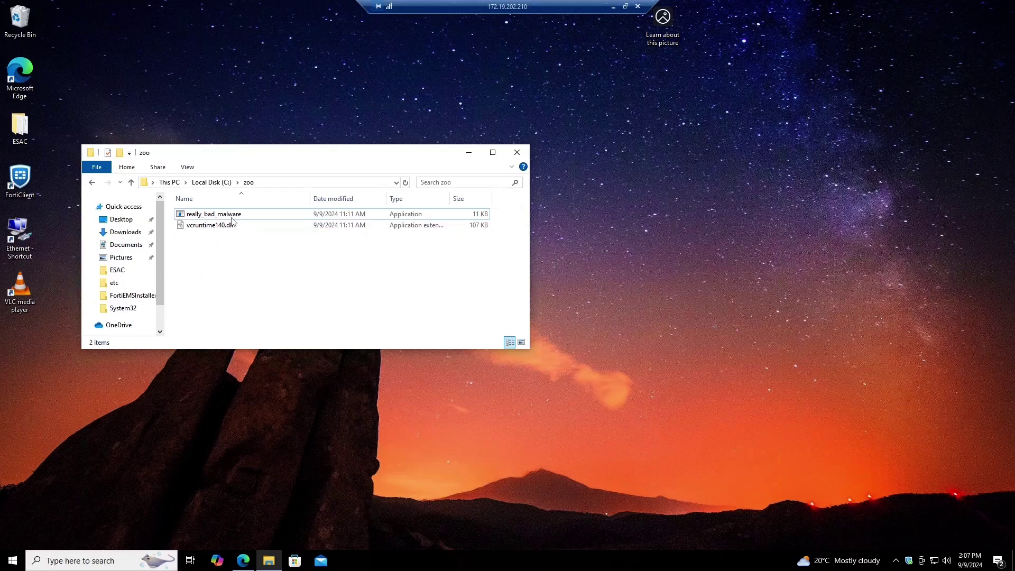
Run really_bad_malware, then view the Detection & Response activity log in FortiClient.
double_click(232, 216)
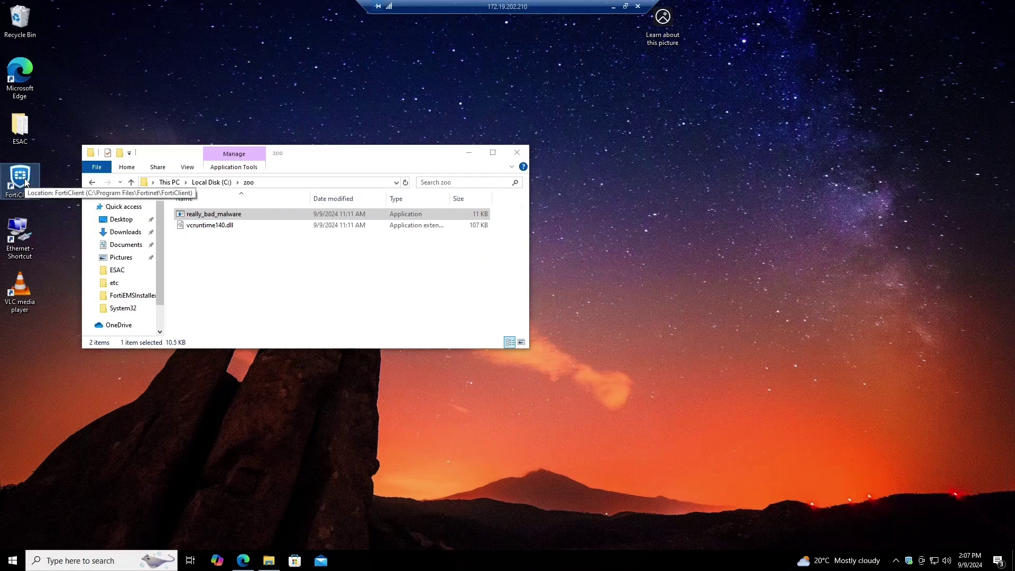
double_click(25, 183)
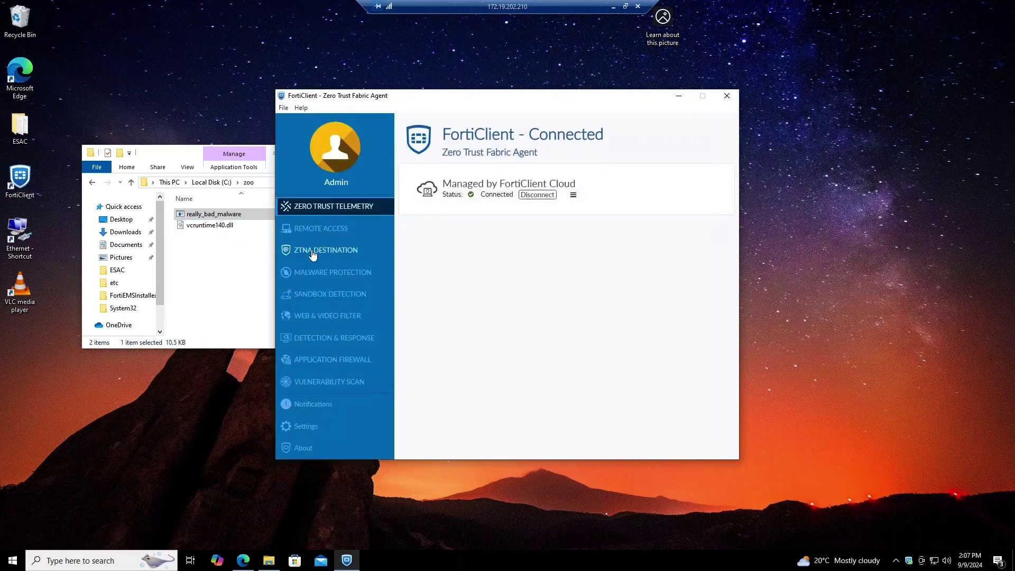
click(323, 338)
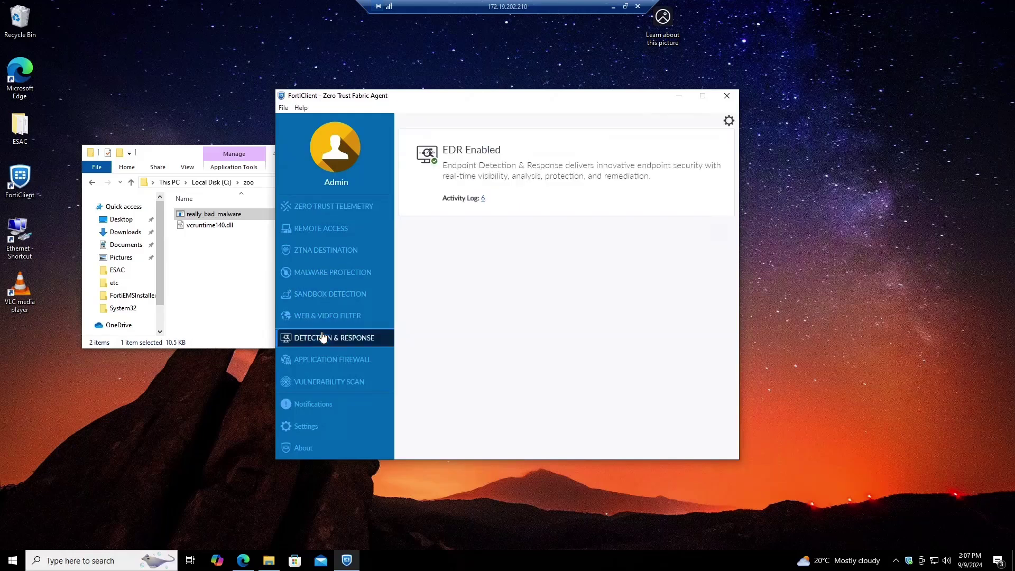
click(482, 199)
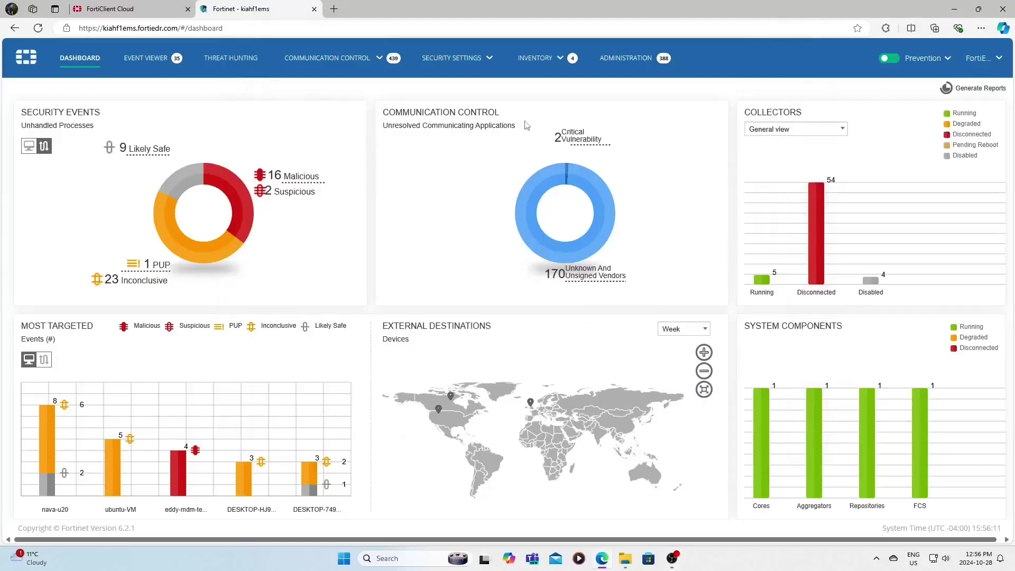
Check the collectors inventory, then open Update Collectors from FortiEDR's Licensing page.
mouse_move(535, 58)
click(548, 81)
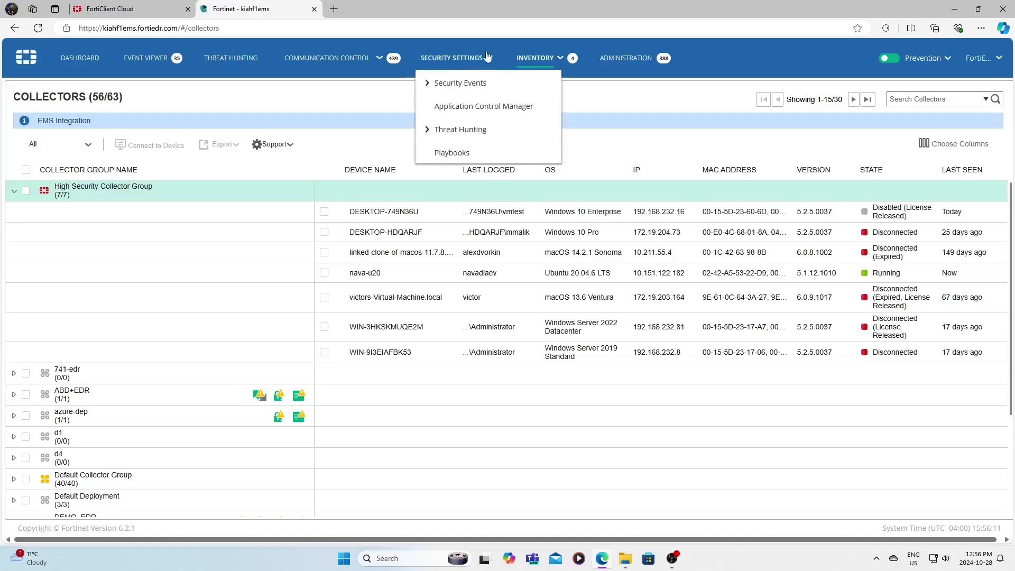
click(624, 59)
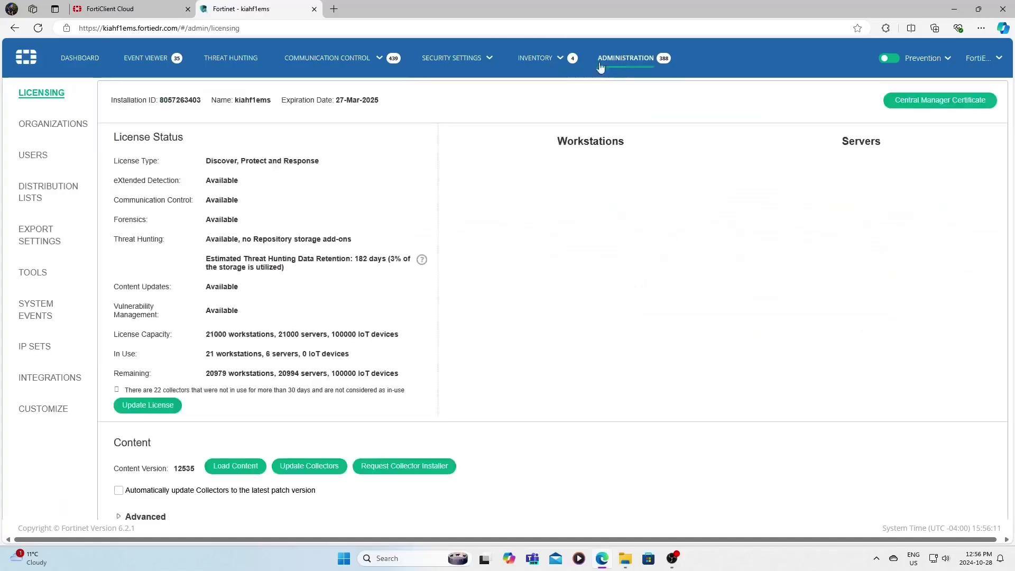
click(326, 466)
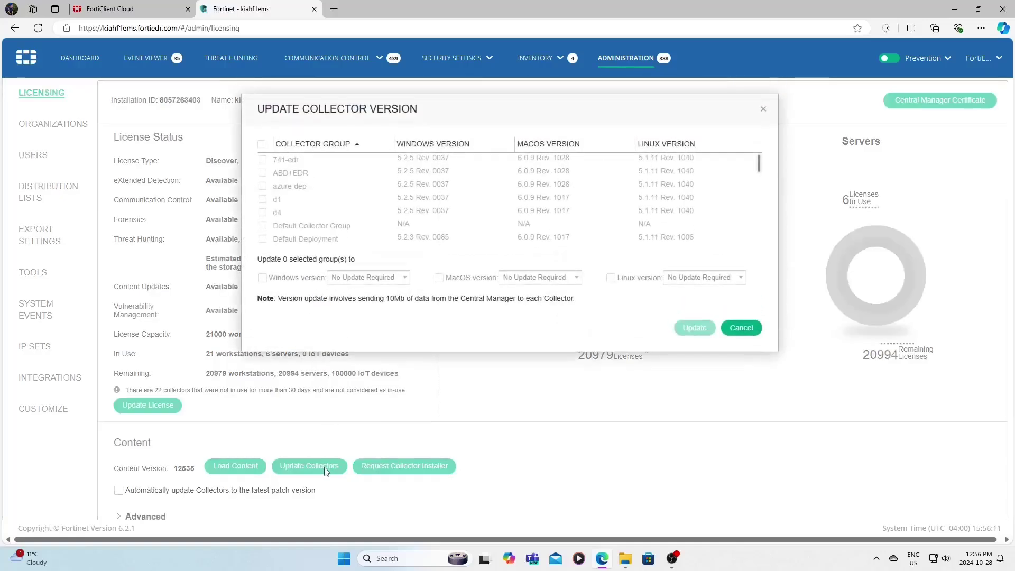